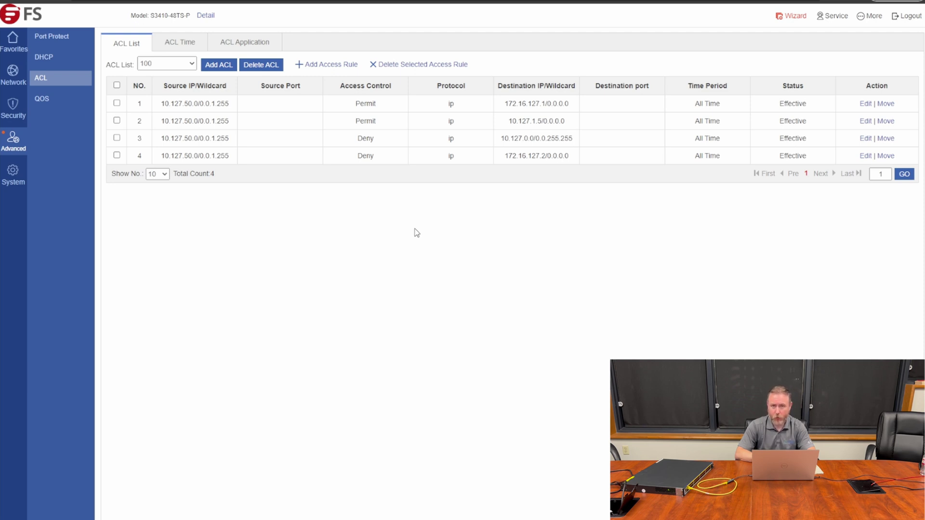
Step: Open VLAN Settings from Favorites to list the switch's seven VLANs
left_click(47, 58)
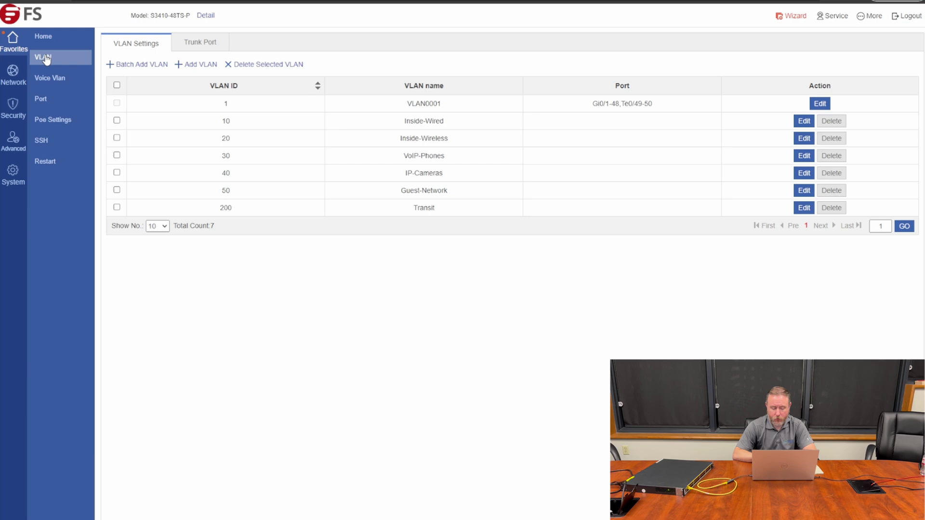
Step: On the Trunk Port tab, set Native VLAN to 10 and Allowed VLAN to 10,30
left_click(195, 45)
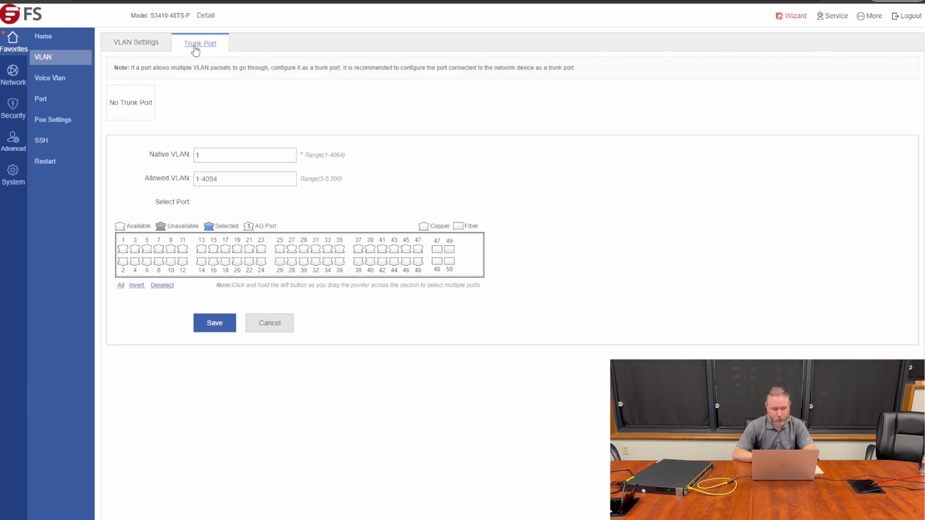
double_click(233, 153)
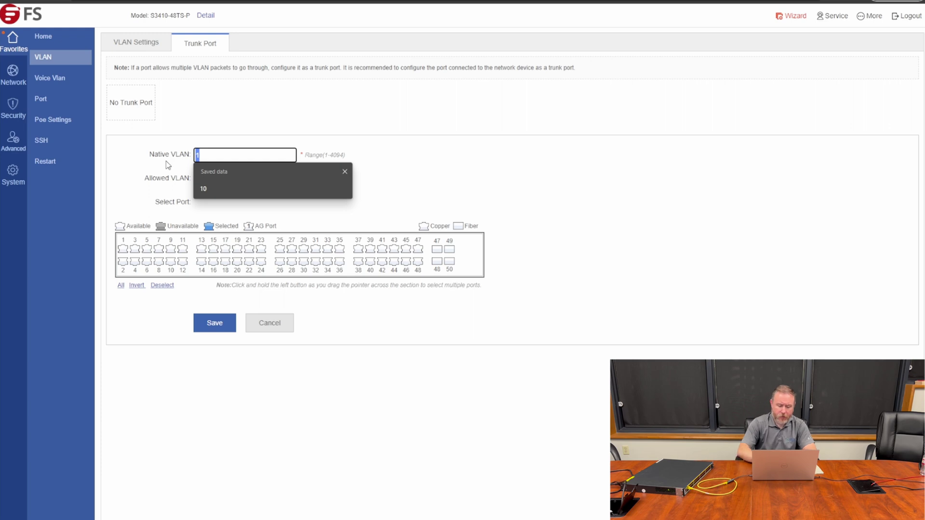
type("10")
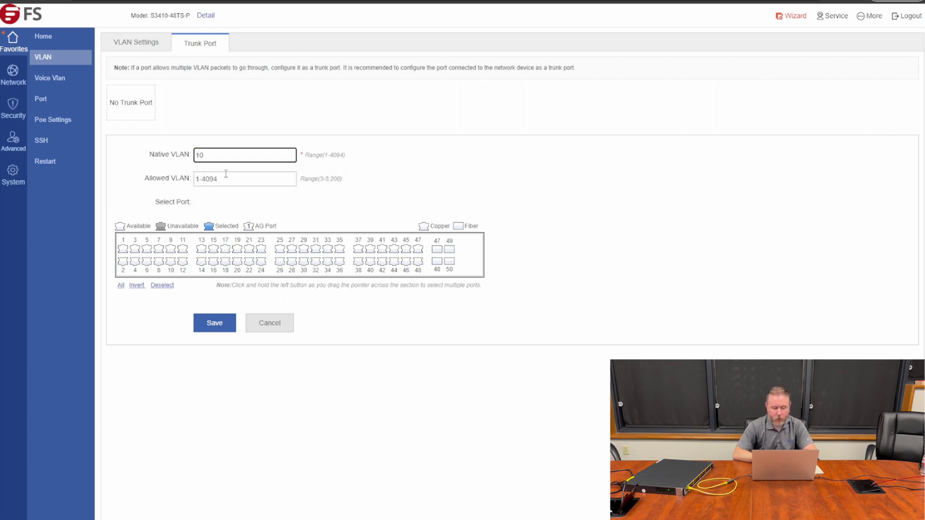
left_click_drag(226, 178, 153, 191)
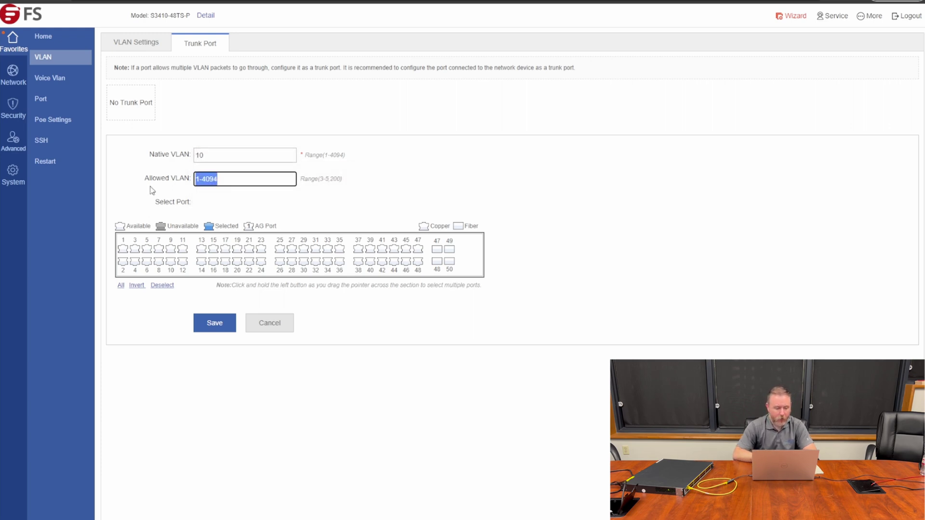
type("10,")
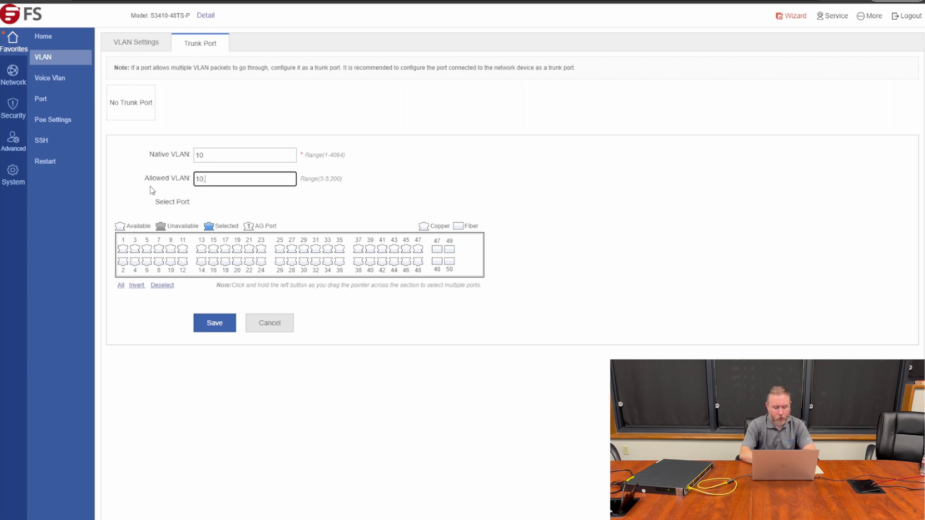
type("30")
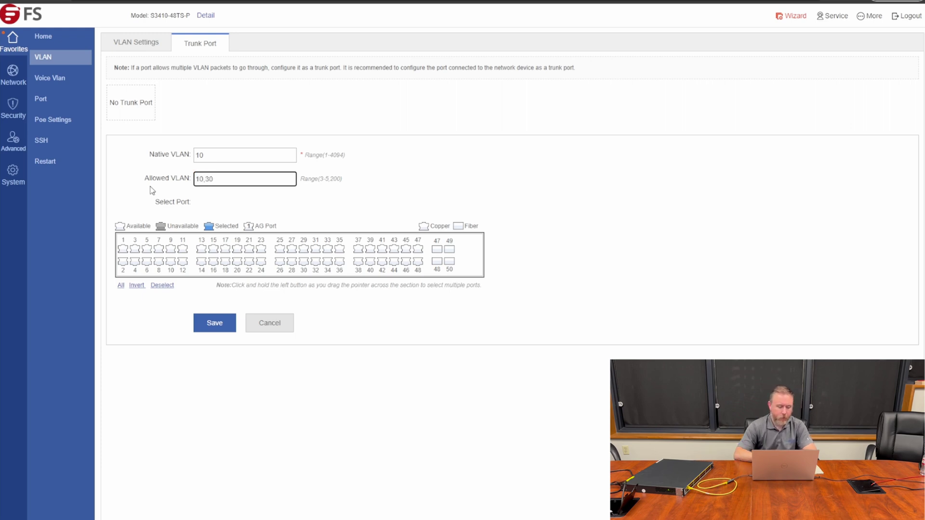
Step: Select all ports except 1, 47, 48, 49 and 50, and save the trunk settings
left_click(127, 288)
left_click(120, 286)
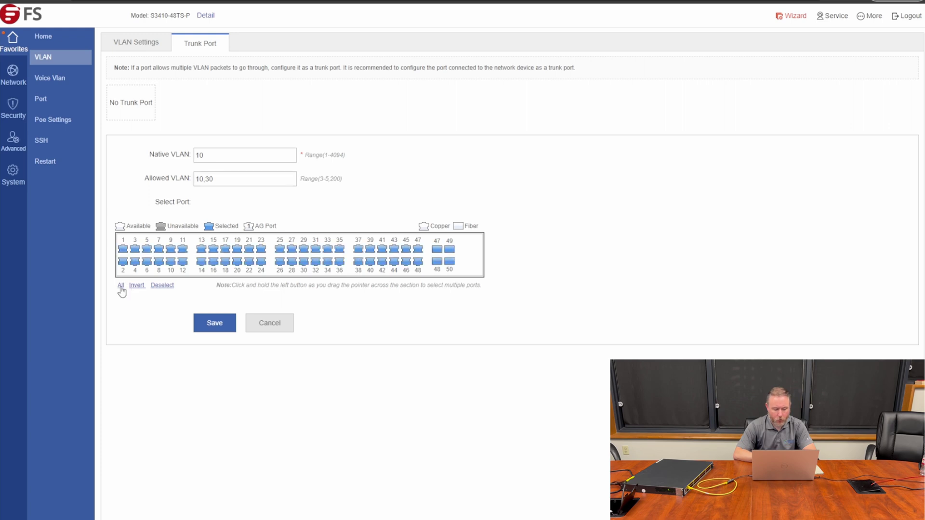
left_click(123, 249)
left_click(449, 249)
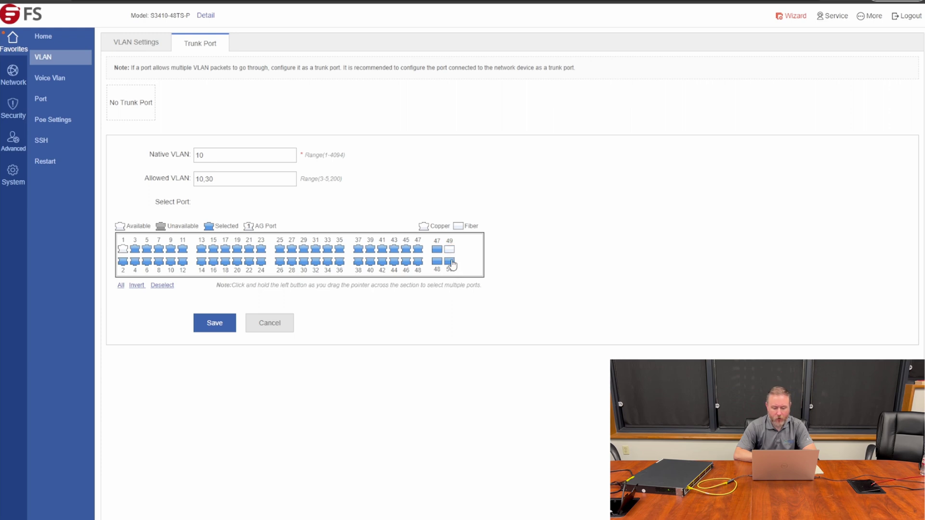
left_click(449, 261)
left_click(437, 249)
left_click(437, 261)
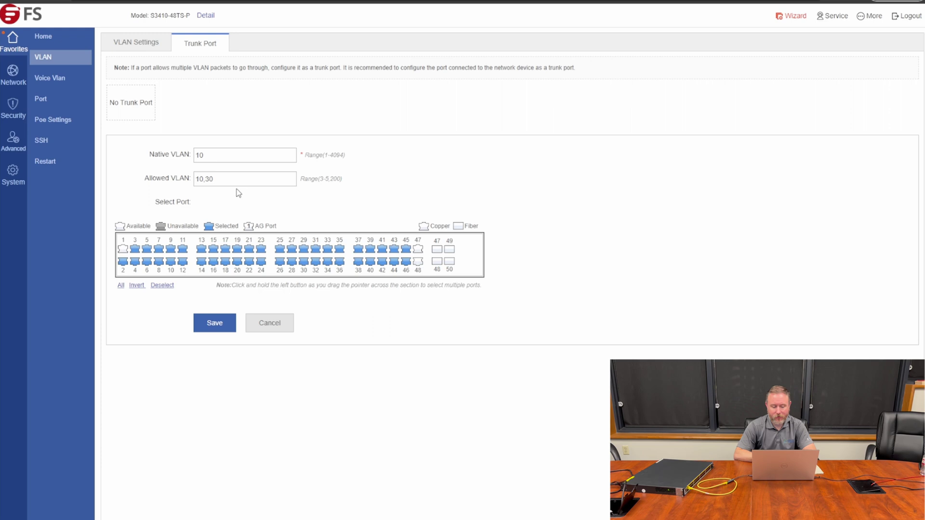
left_click(223, 327)
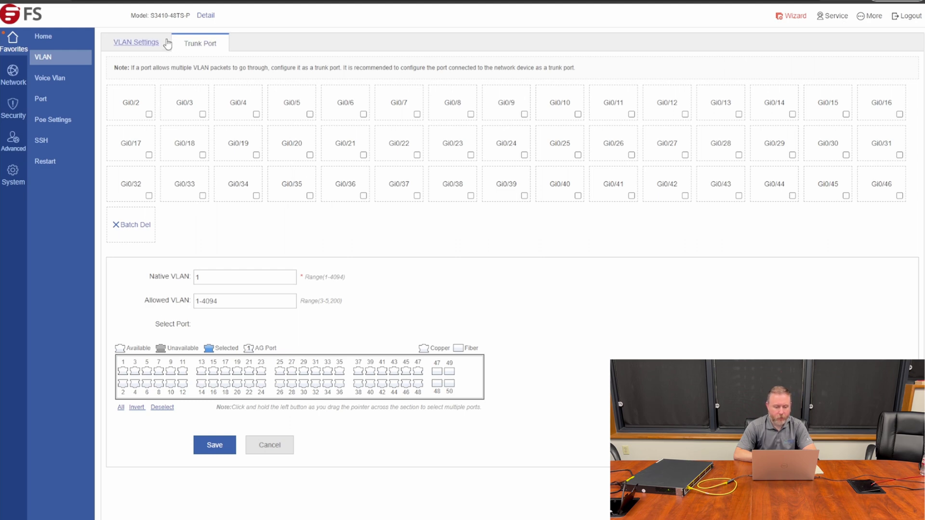
Step: Switch to VLAN Settings to confirm Gi0/2-46 now belongs to VLANs 10 and 30
left_click(152, 45)
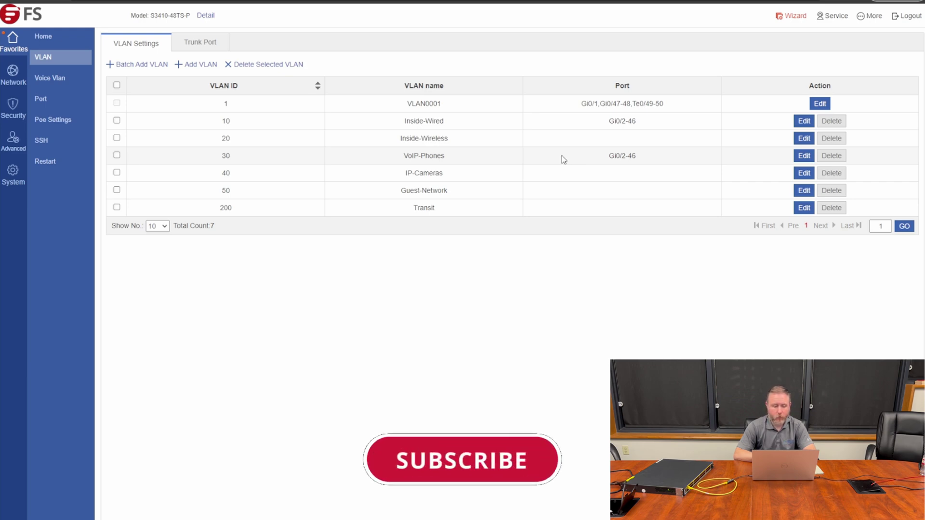
Step: Reopen Trunk Port and enter native VLAN 10 with allowed VLANs 20,50
left_click(207, 47)
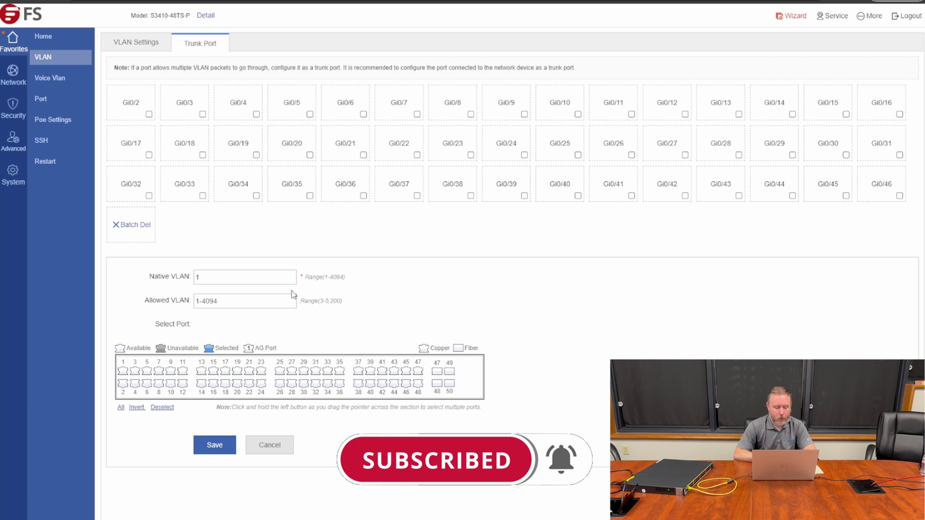
double_click(222, 278)
type("10")
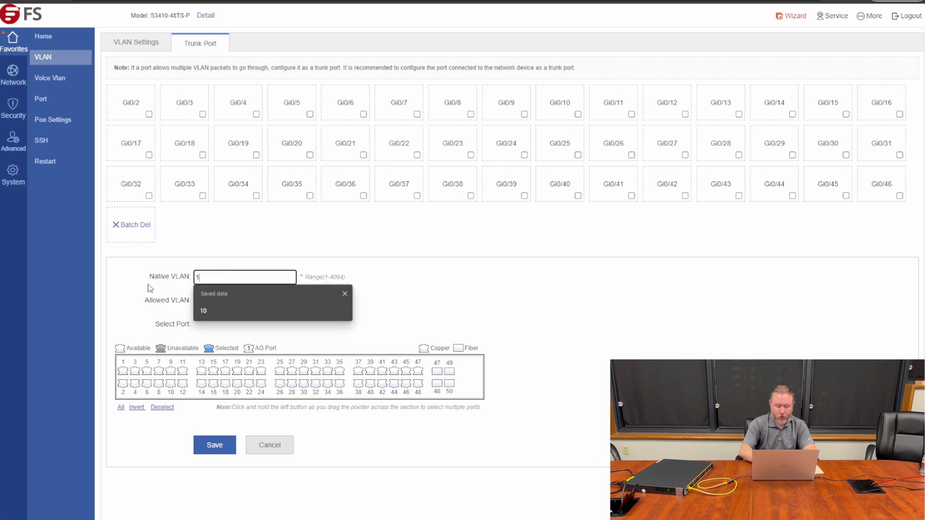
left_click(224, 300)
left_click_drag(224, 298, 125, 299)
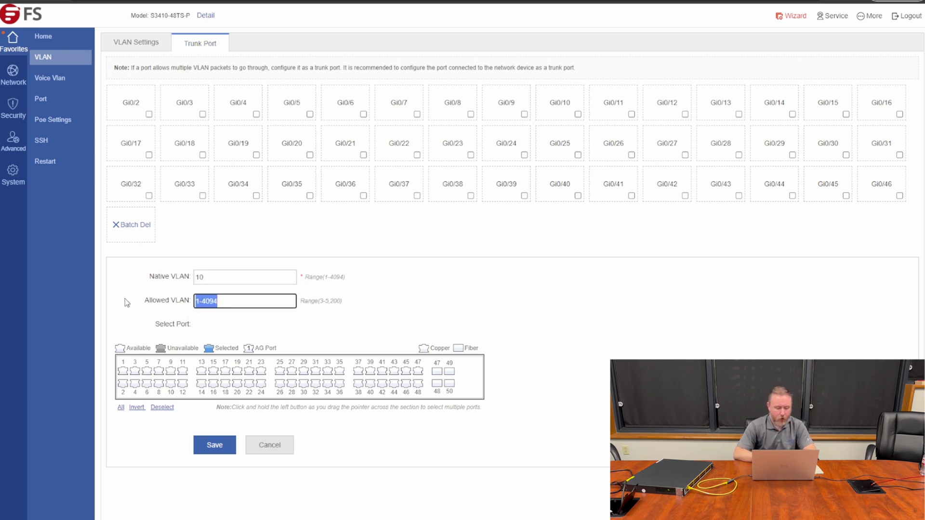
type("20,")
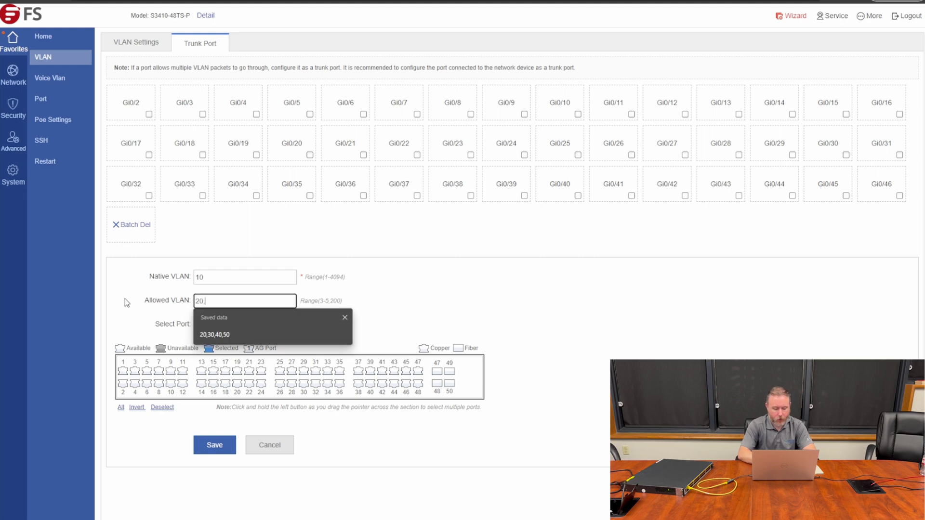
type("50")
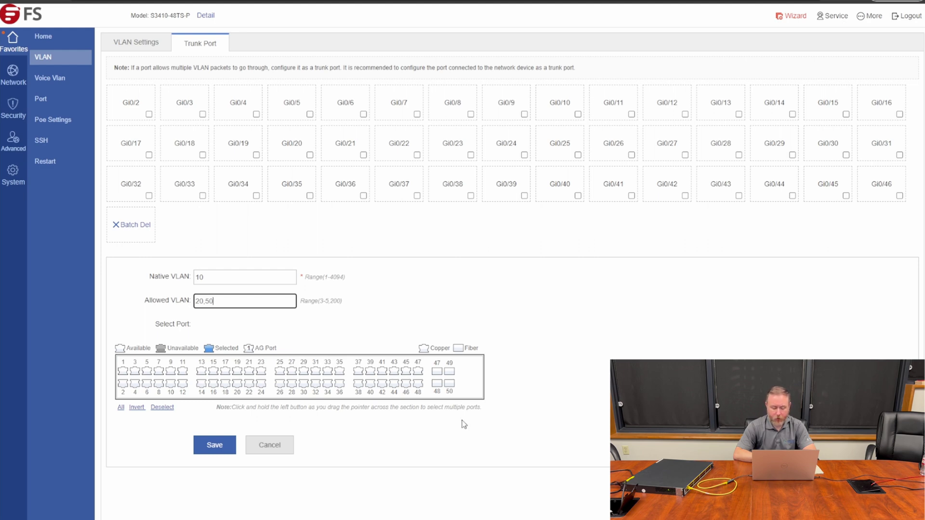
Step: Select ports 45 and 46 and save the trunk settings
left_click(405, 371)
left_click(406, 384)
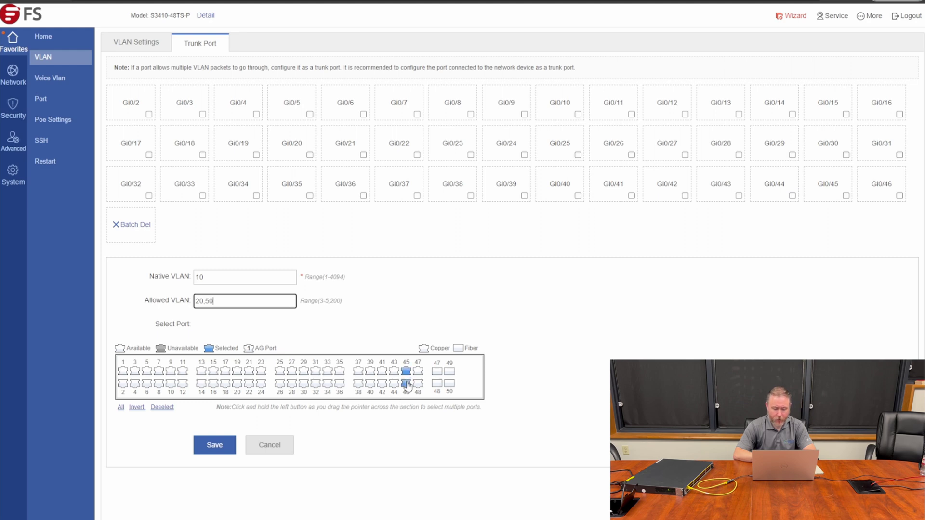
left_click(215, 447)
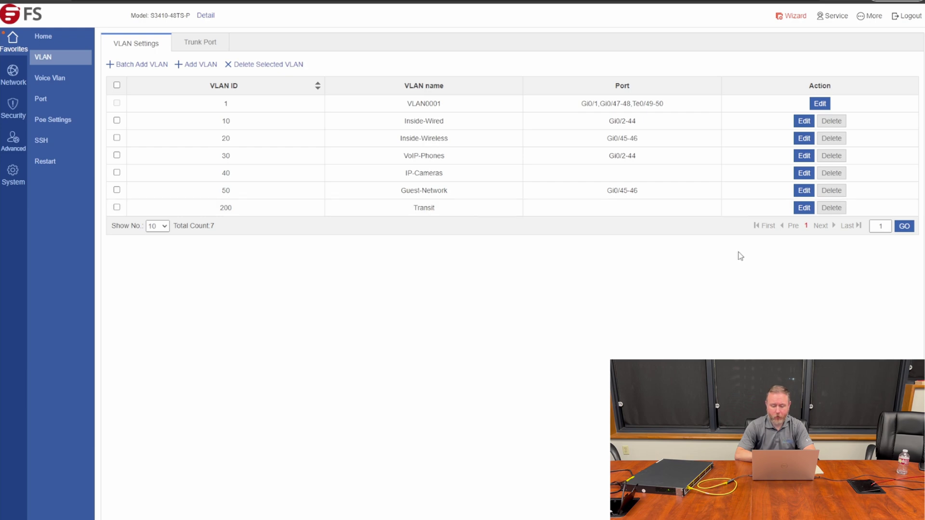
Step: Edit Transit VLAN 200 to include port 48 and save the change
left_click(803, 211)
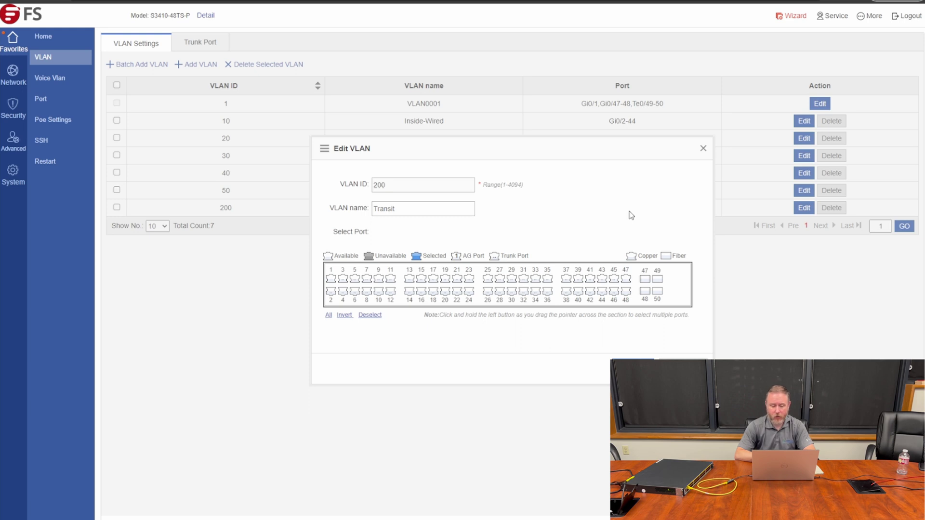
left_click(626, 291)
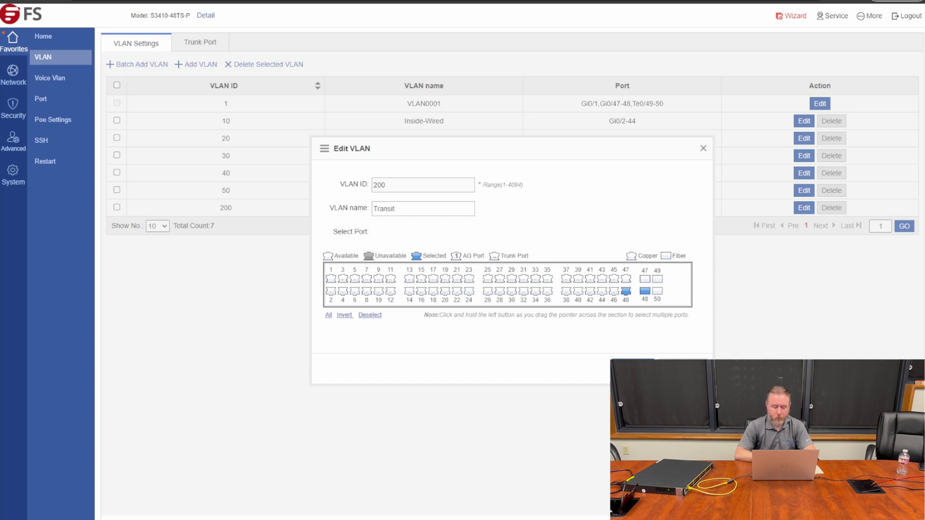
left_click(632, 369)
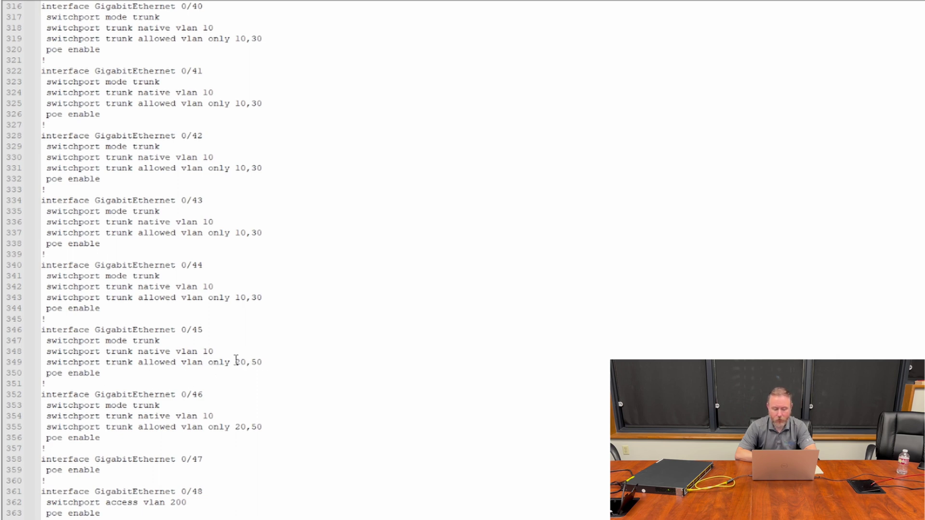
left_click_drag(236, 362, 265, 362)
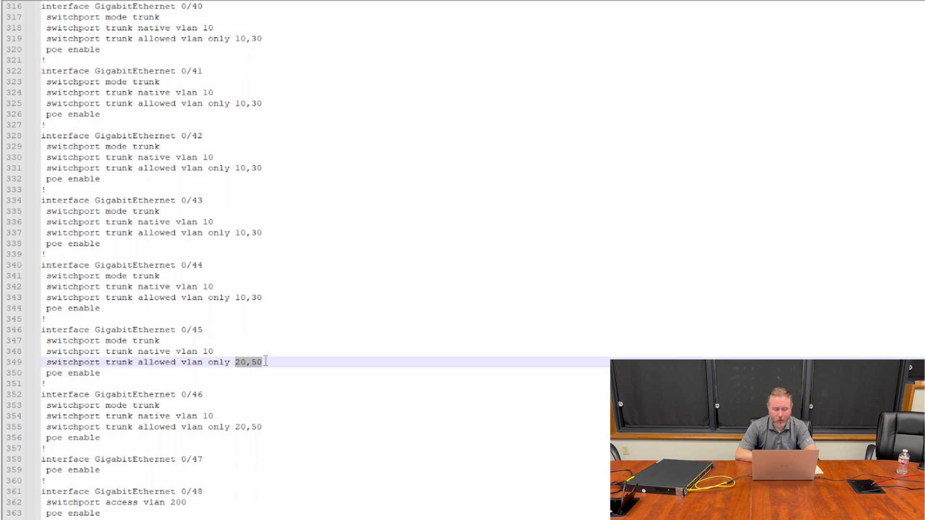
double_click(208, 352)
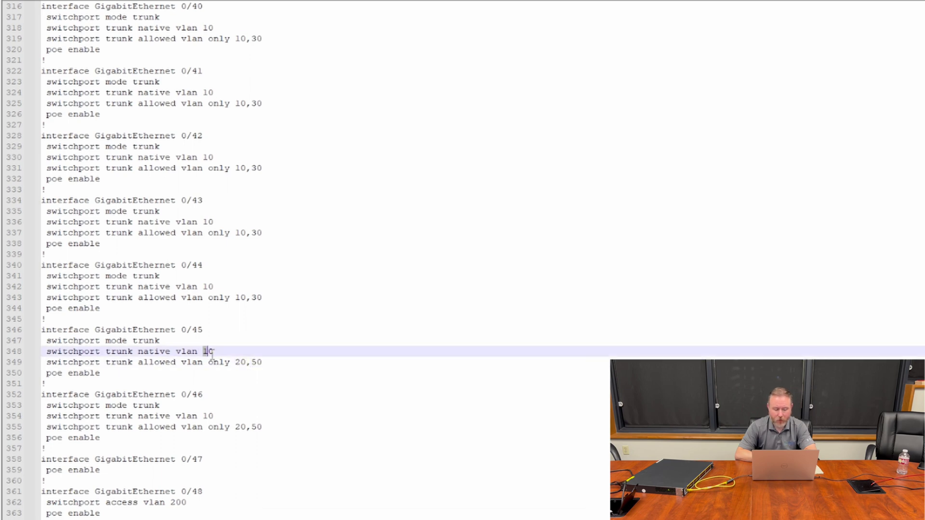
left_click(268, 361)
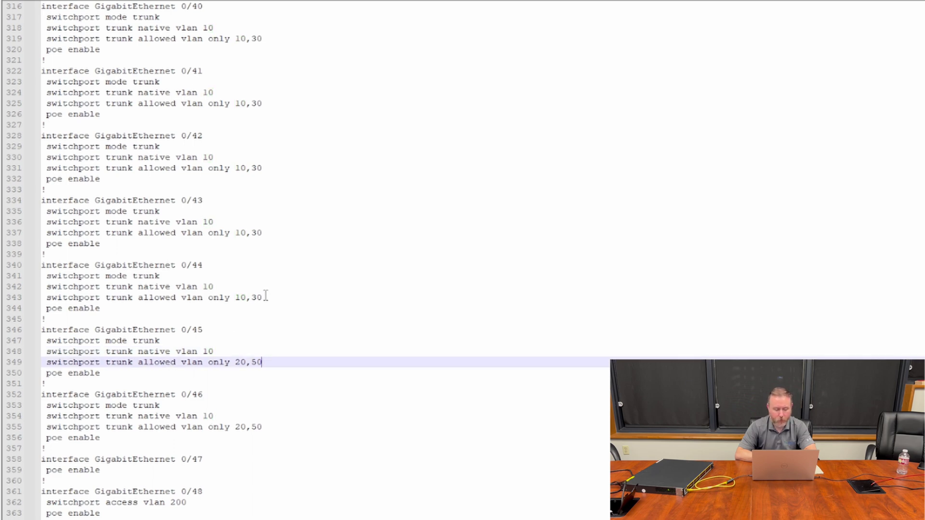
scroll(216, 406, "down", 2)
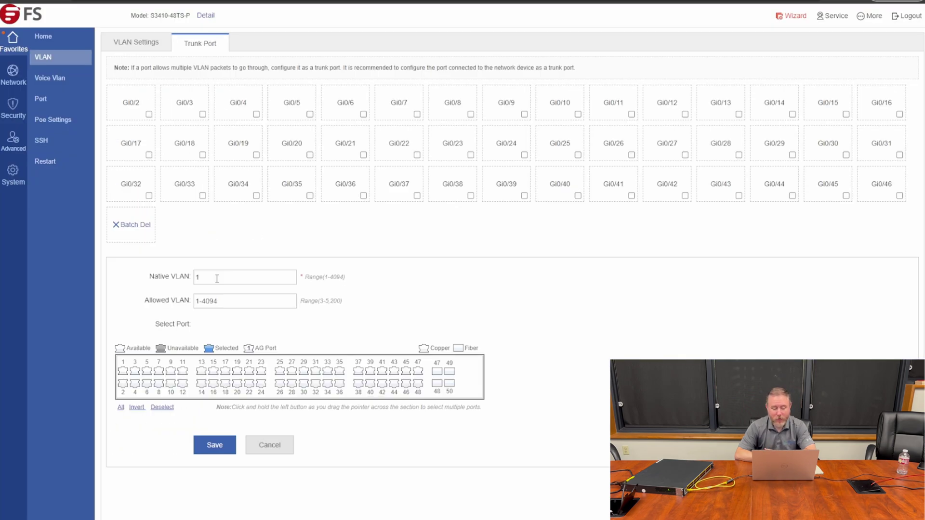
Step: Give ports 45 and 46 native VLAN 10 with allowed VLANs 10,20,50, and save
double_click(216, 279)
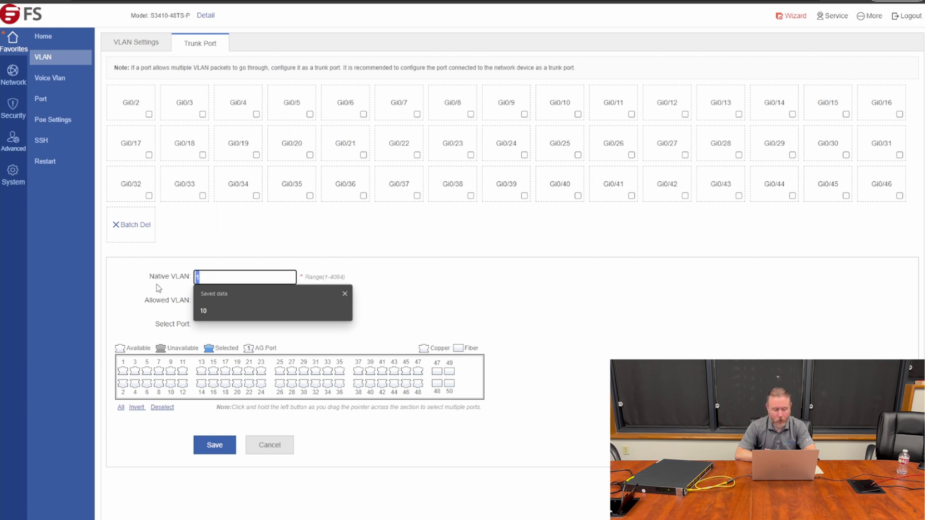
left_click(204, 311)
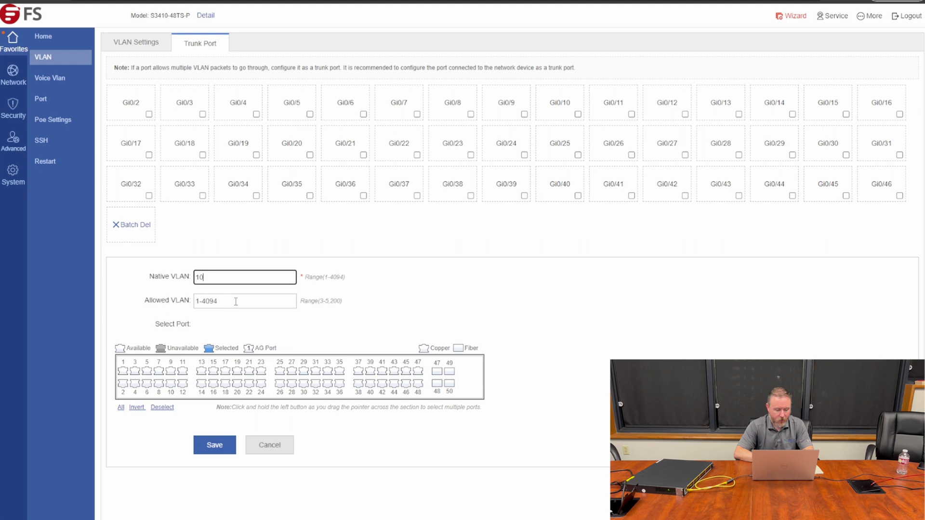
key("Tab")
type("10")
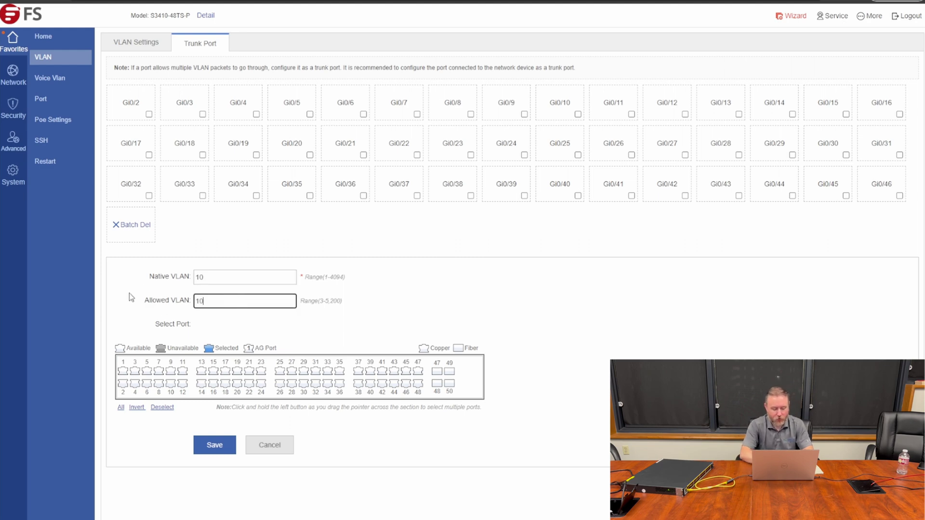
type(",20,50")
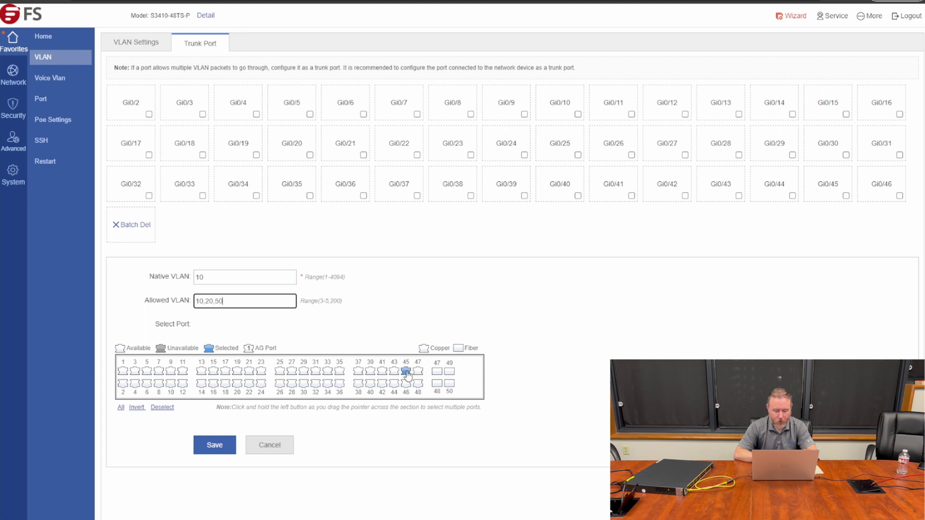
left_click_drag(407, 376, 406, 384)
left_click(204, 446)
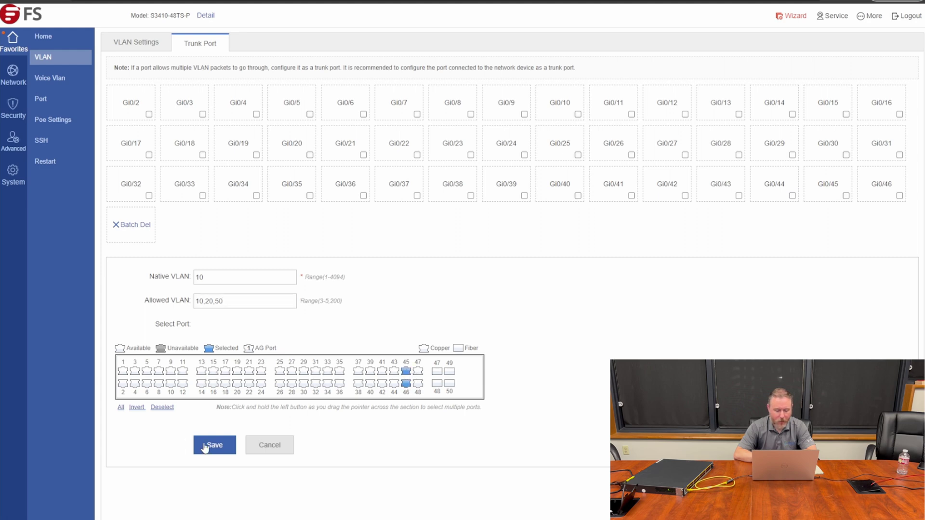